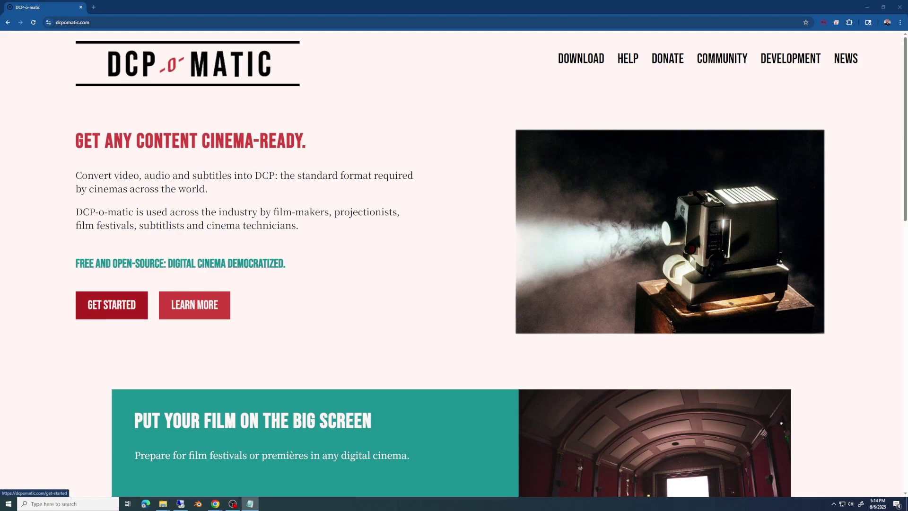
Open the Get Started guide on the DCP-o-matic site and review its steps for making a DCP.
{"action": "left_click", "coordinate": [112, 305]}
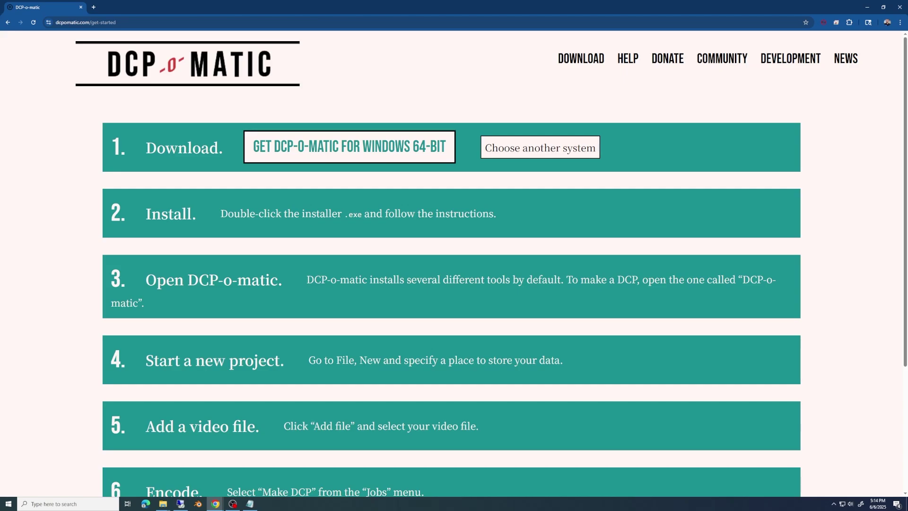
{"action": "scroll", "coordinate": [451, 263], "scroll_direction": "down", "scroll_amount": 2}
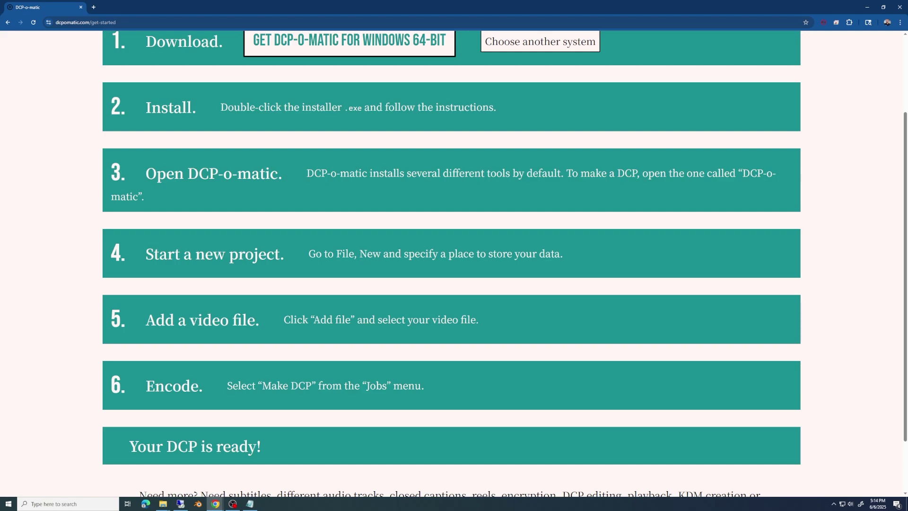
{"action": "scroll", "coordinate": [454, 263], "scroll_direction": "up", "scroll_amount": 3}
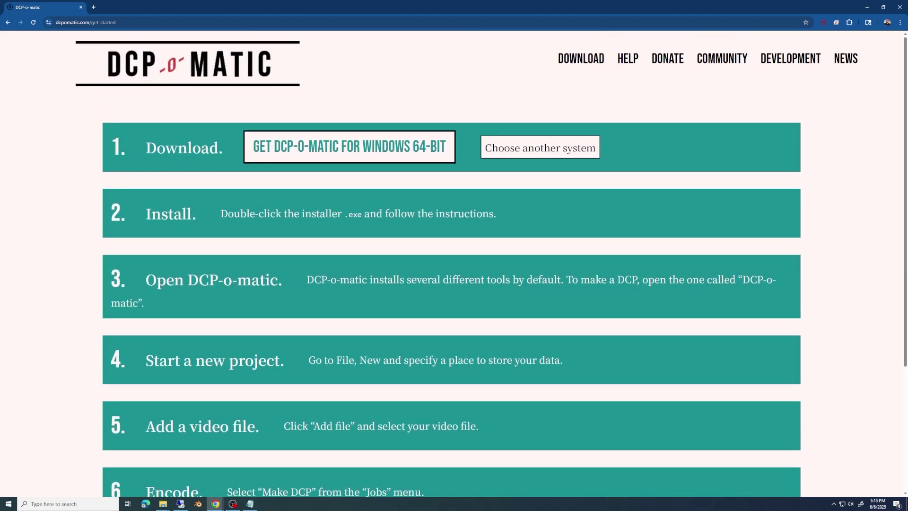
Open the site's download page and review the stable release version and the packages offered for each operating system.
{"action": "left_click", "coordinate": [581, 58]}
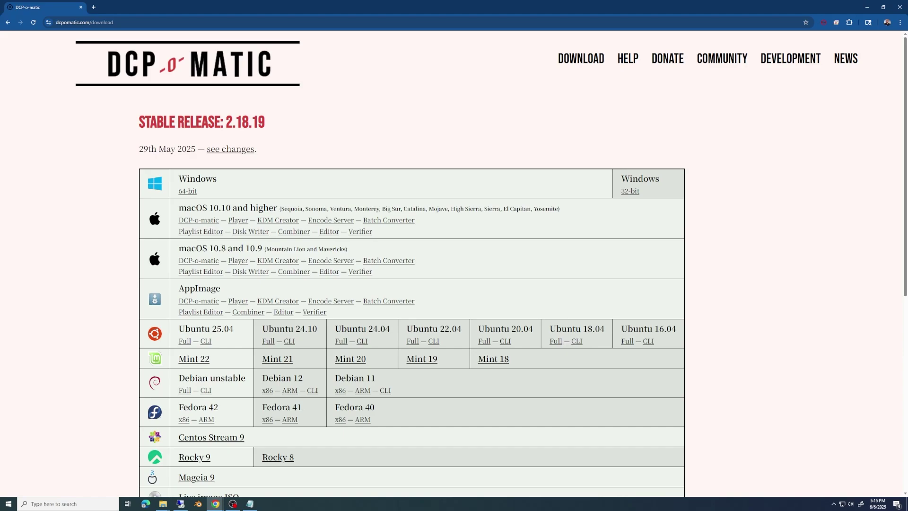
{"action": "scroll", "coordinate": [412, 265], "scroll_direction": "down", "scroll_amount": 2}
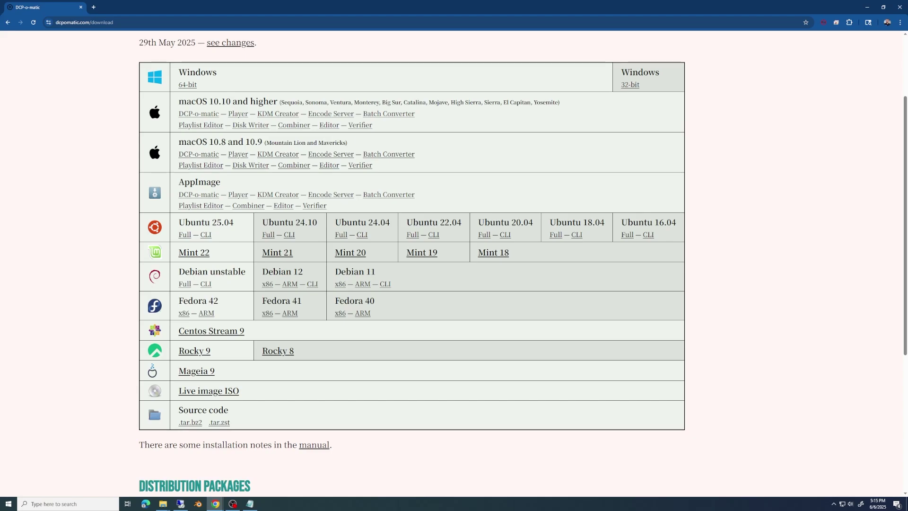
{"action": "scroll", "coordinate": [454, 263], "scroll_direction": "up", "scroll_amount": 2}
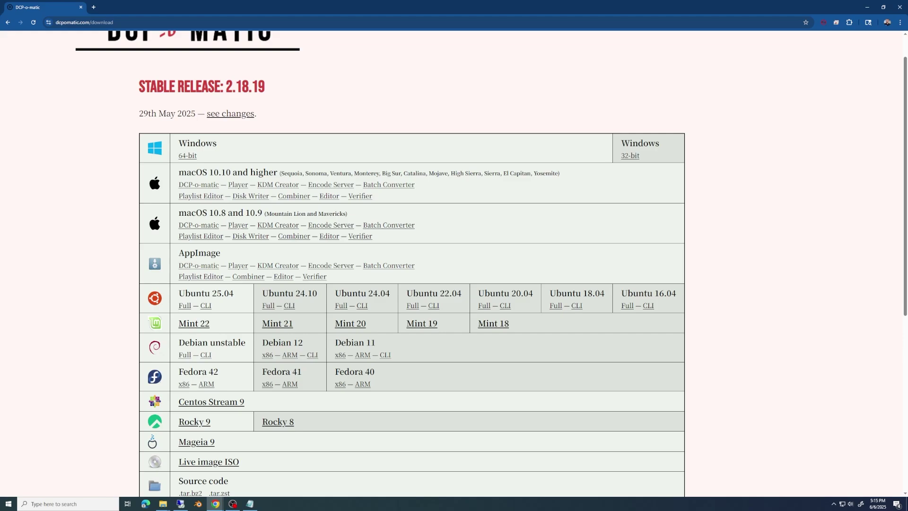
{"action": "left_click_drag", "start_coordinate": [226, 86], "coordinate": [265, 86]}
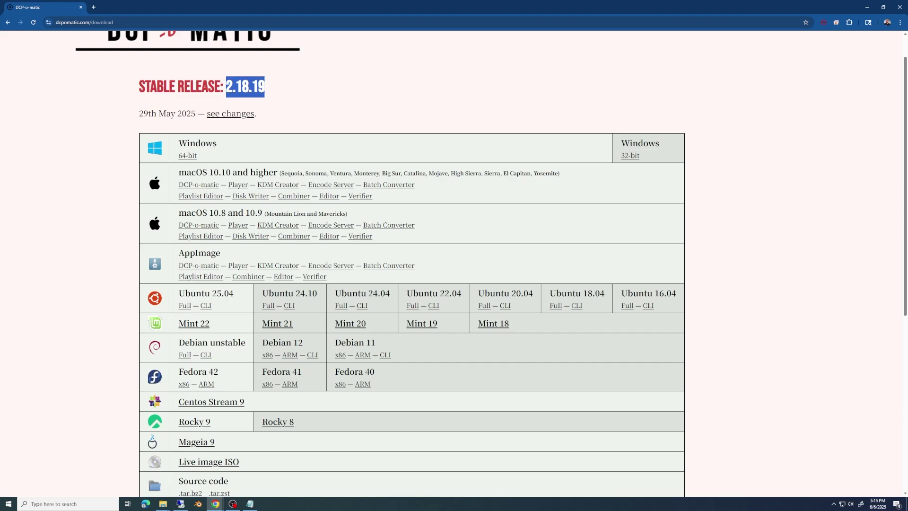
{"action": "scroll", "coordinate": [454, 263], "scroll_direction": "down", "scroll_amount": 2}
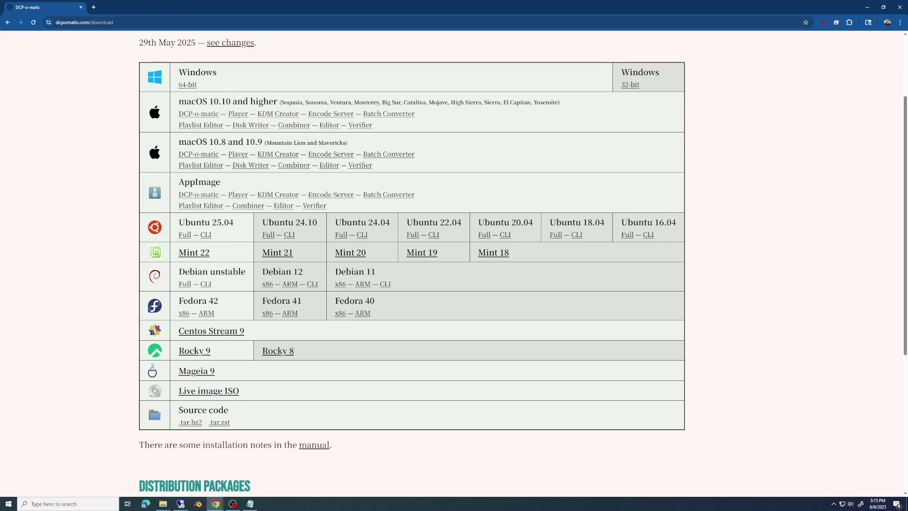
{"action": "scroll", "coordinate": [454, 260], "scroll_direction": "up", "scroll_amount": 3}
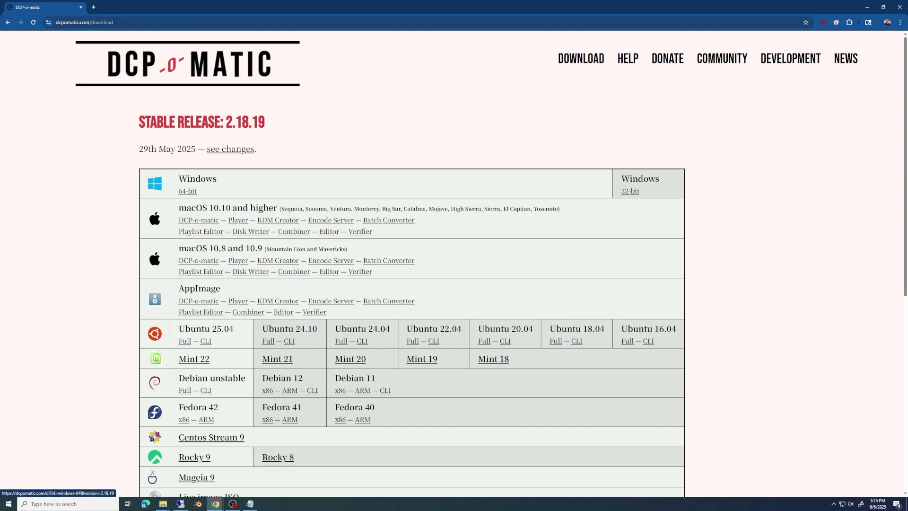
Download the 64-bit Windows version of DCP-o-matic, choosing the option without a donation.
{"action": "left_click", "coordinate": [187, 191]}
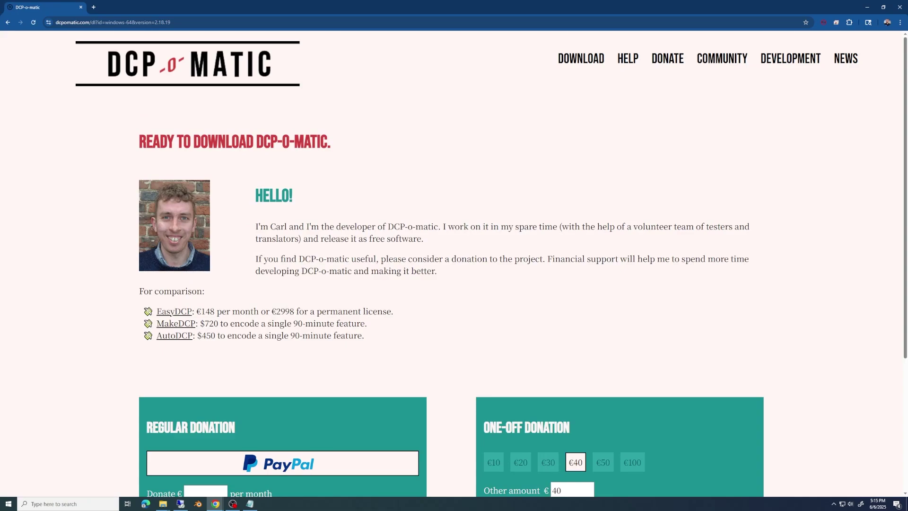
{"action": "scroll", "coordinate": [453, 263], "scroll_direction": "down", "scroll_amount": 3}
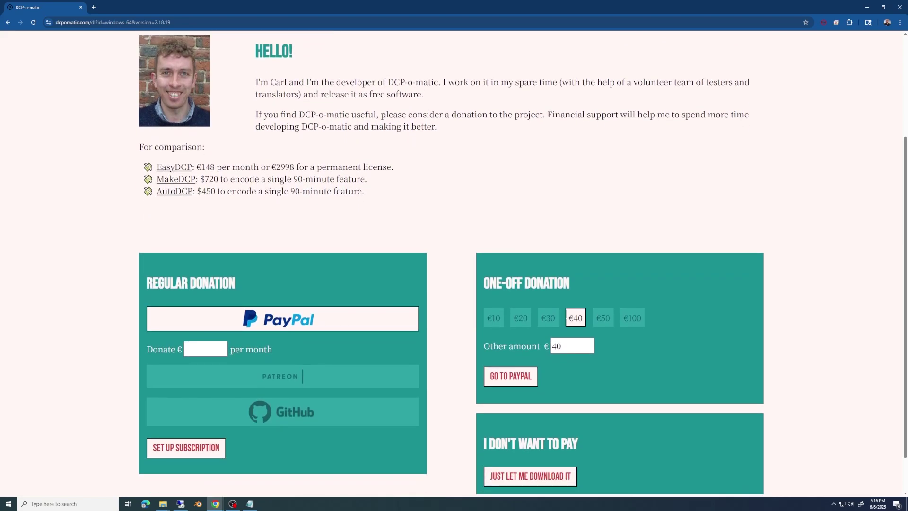
{"action": "scroll", "coordinate": [454, 263], "scroll_direction": "down", "scroll_amount": 1}
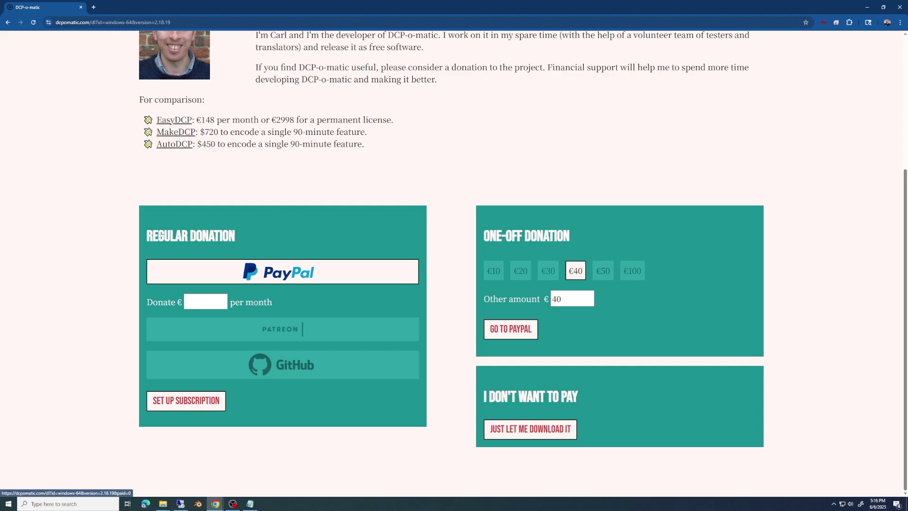
{"action": "left_click", "coordinate": [530, 429]}
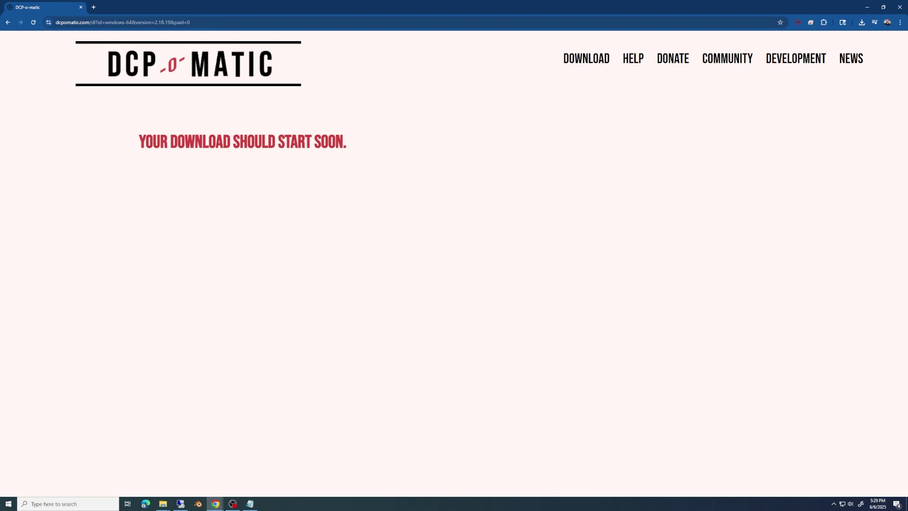
Find the installed DCP-o-matic 2 application by searching for "dcp" and launch it.
{"action": "key", "text": "super"}
{"action": "type", "text": "dcp"}
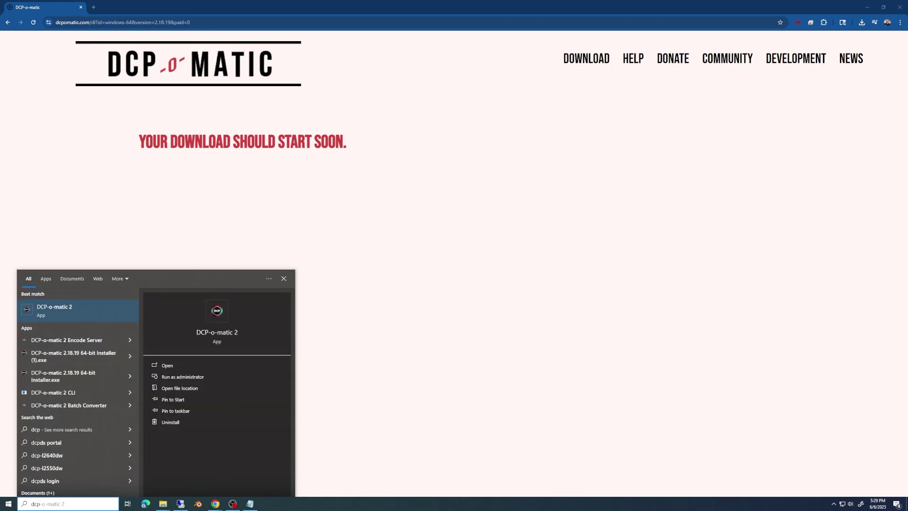
{"action": "key", "text": "Return"}
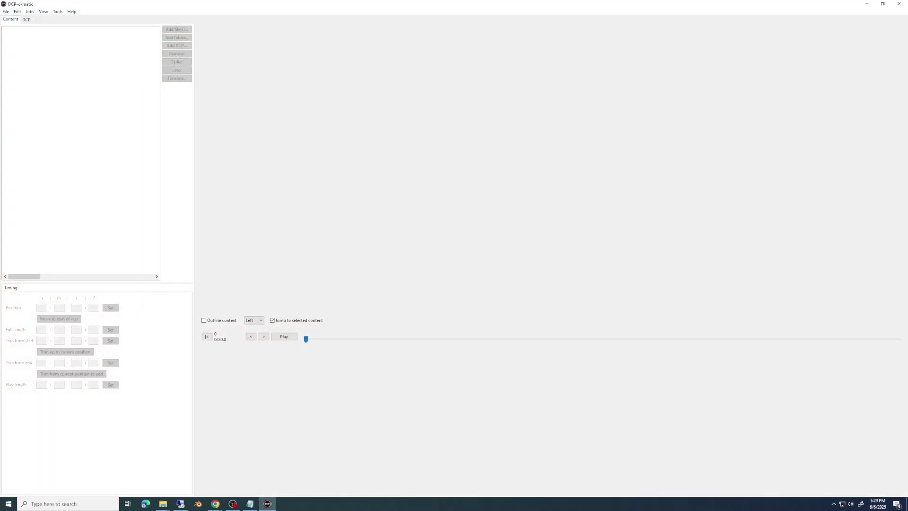
Create a new film project named "Puberty for Humans" in the folder F:\dcp.
{"action": "key", "text": "alt"}
{"action": "key", "text": "Down"}
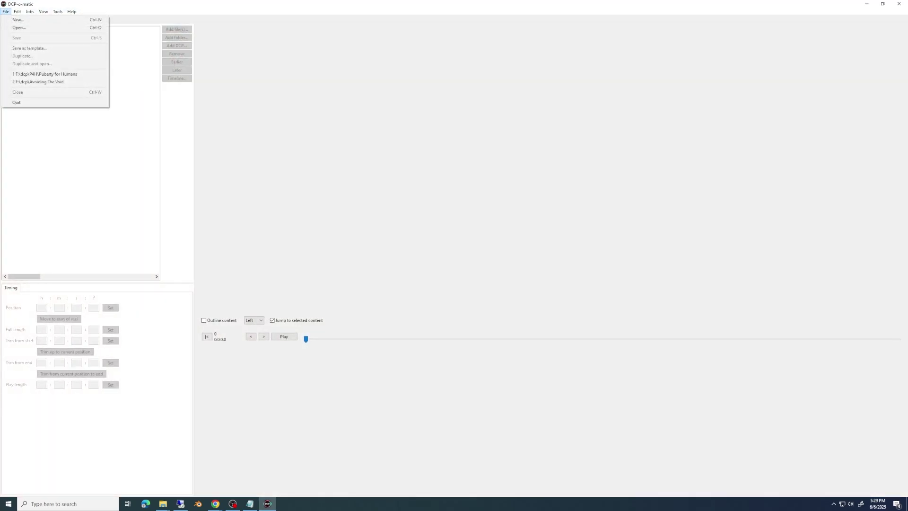
{"action": "key", "text": "Down"}
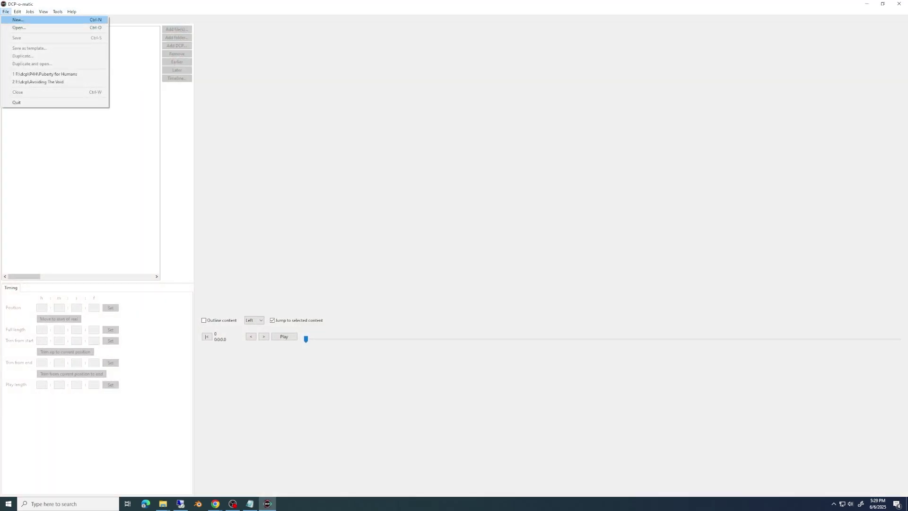
{"action": "key", "text": "Return"}
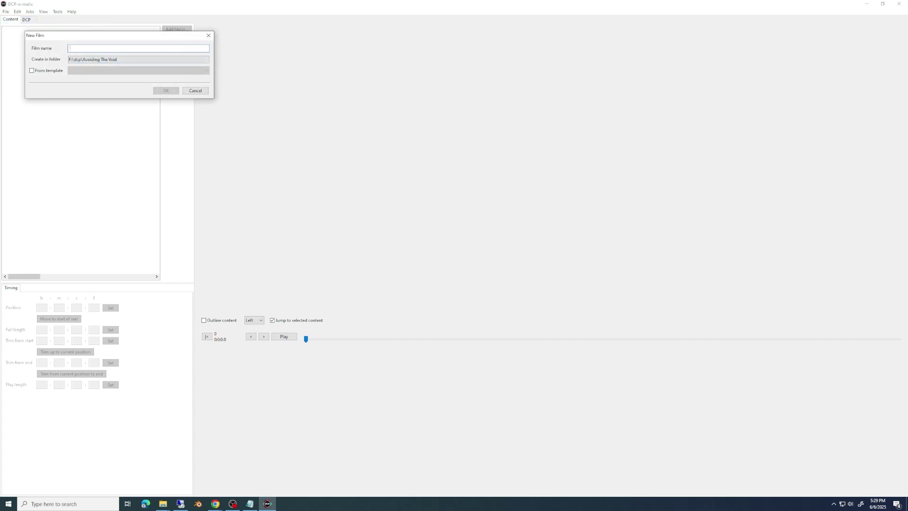
{"action": "type", "text": "PP"}
{"action": "left_click", "coordinate": [138, 59]}
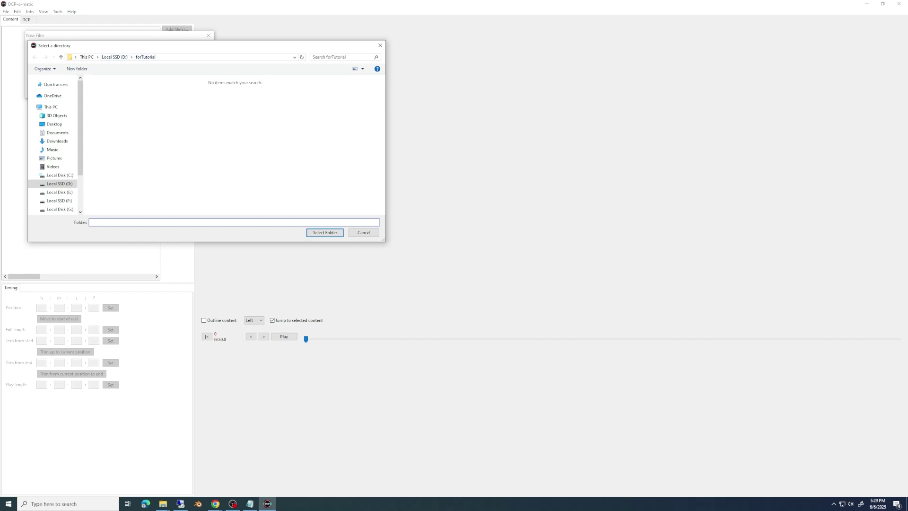
{"action": "left_click", "coordinate": [60, 208]}
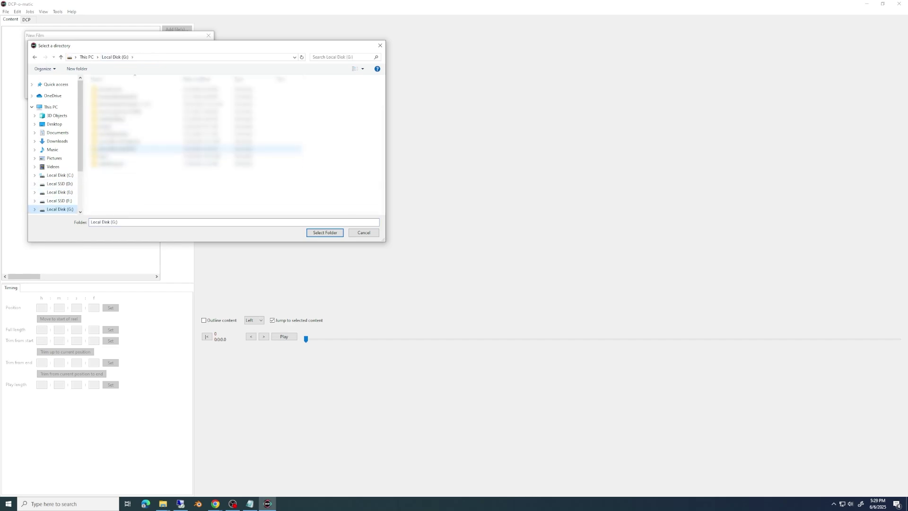
{"action": "key", "text": "Up"}
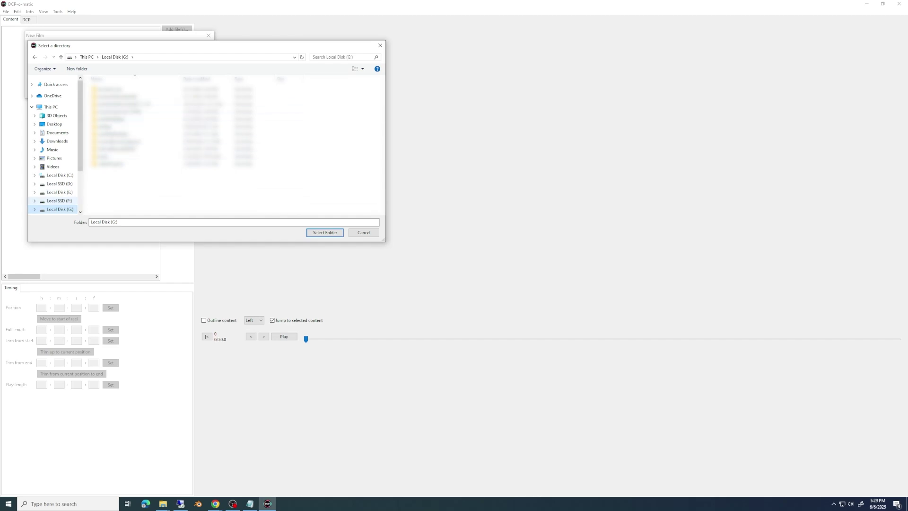
{"action": "double_click", "coordinate": [123, 103]}
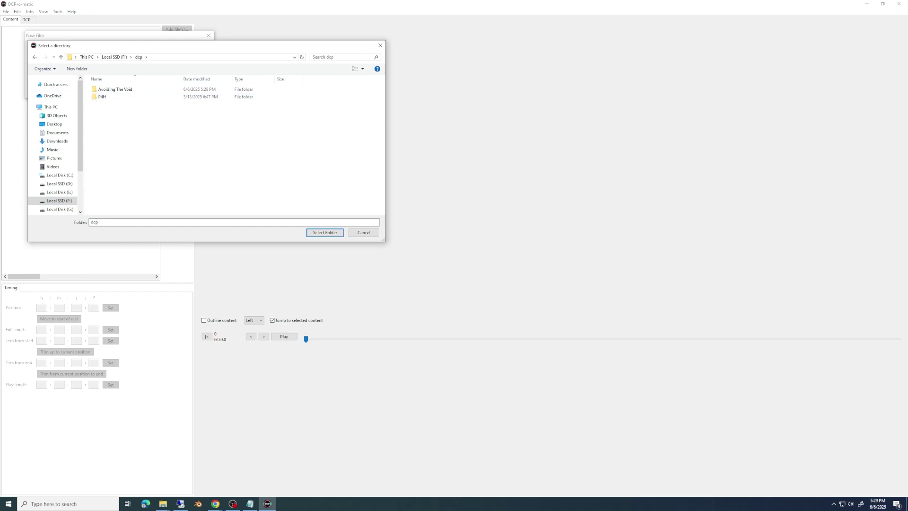
{"action": "key", "text": "Return"}
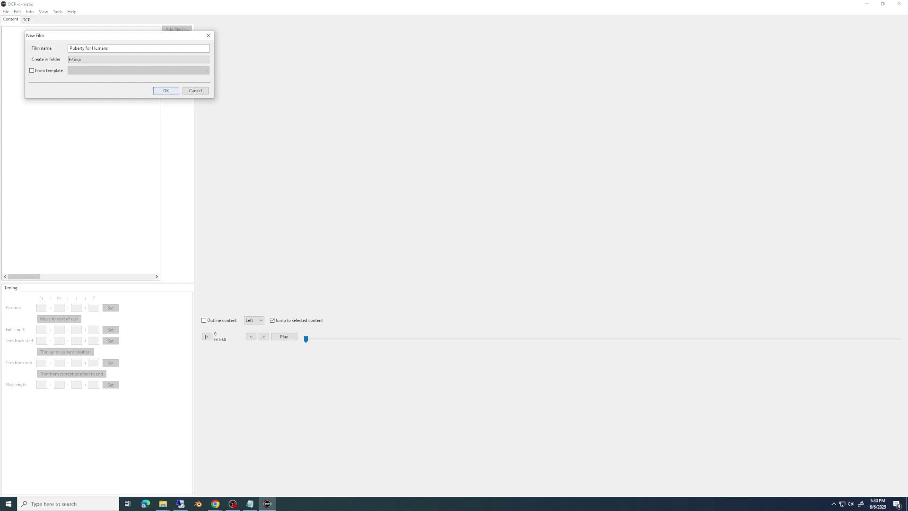
{"action": "left_click", "coordinate": [166, 90]}
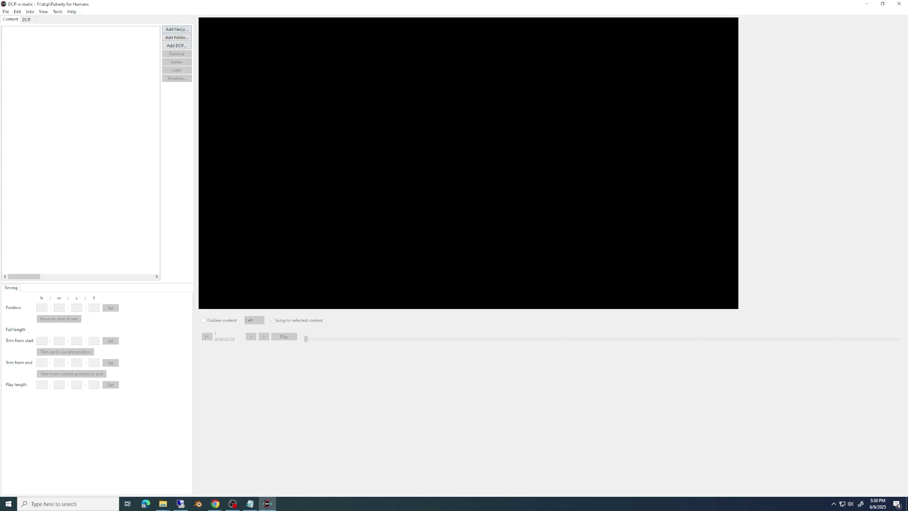
Add the video file PubertyForHumans.mp4 from the forTutorial folder on drive D: to the project's content.
{"action": "left_click", "coordinate": [177, 30]}
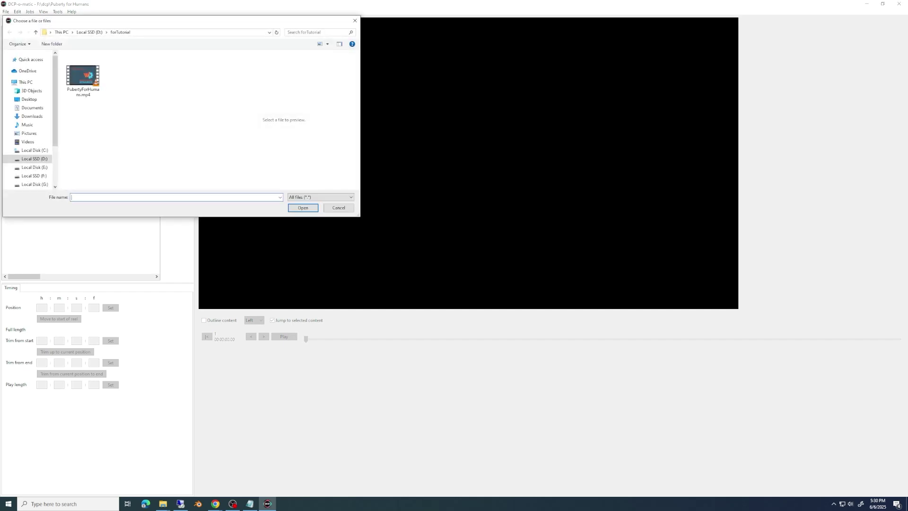
{"action": "left_click", "coordinate": [82, 75]}
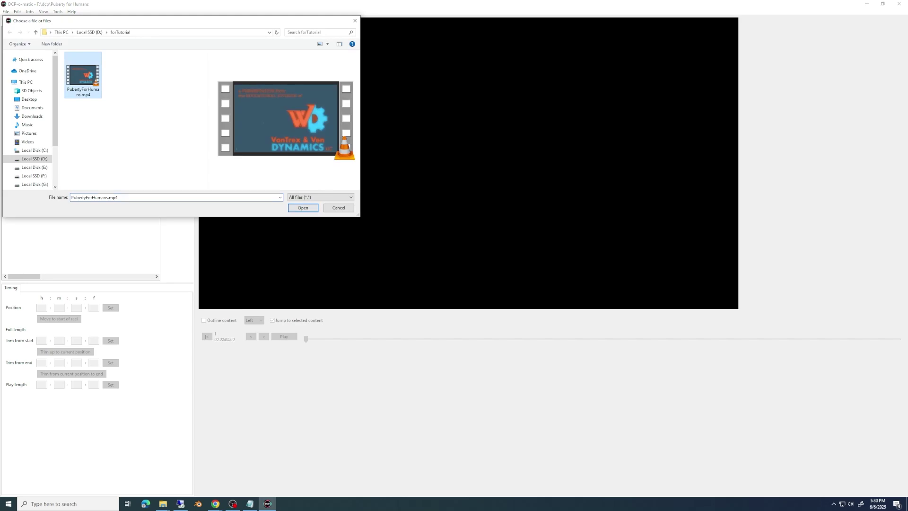
{"action": "left_click", "coordinate": [302, 208]}
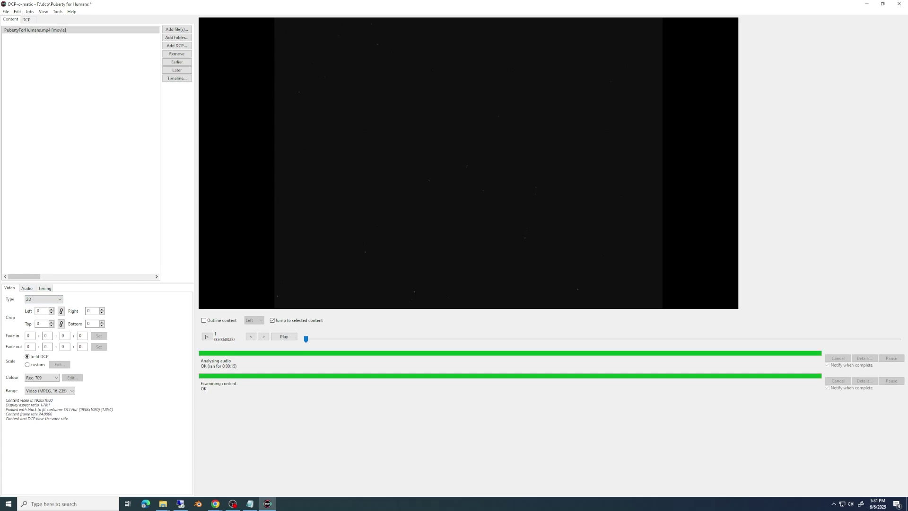
Review the audio, timing and video settings of the added PubertyForHumans.mp4 content.
{"action": "left_click", "coordinate": [27, 288]}
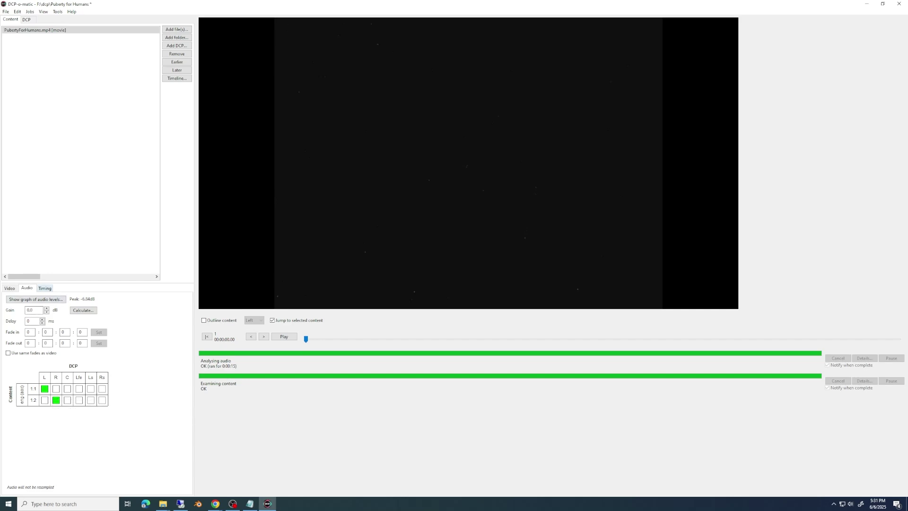
{"action": "left_click", "coordinate": [44, 288]}
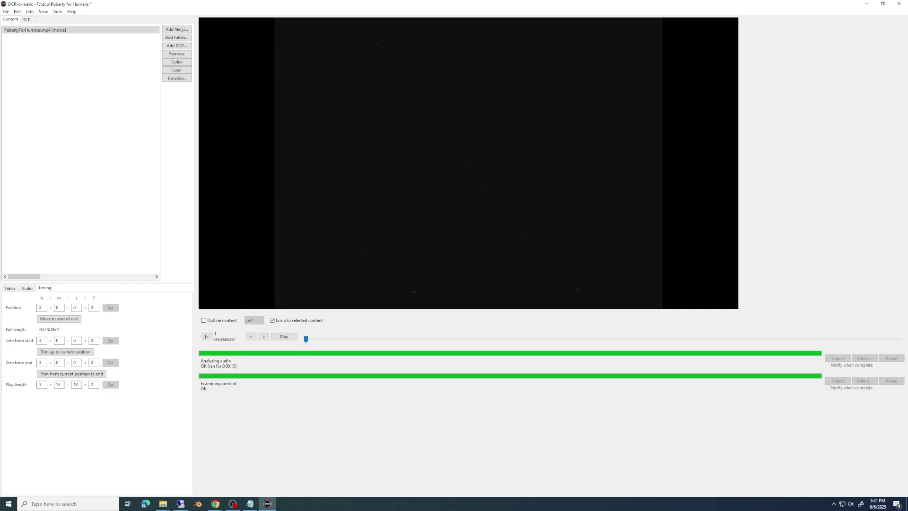
{"action": "left_click", "coordinate": [9, 288]}
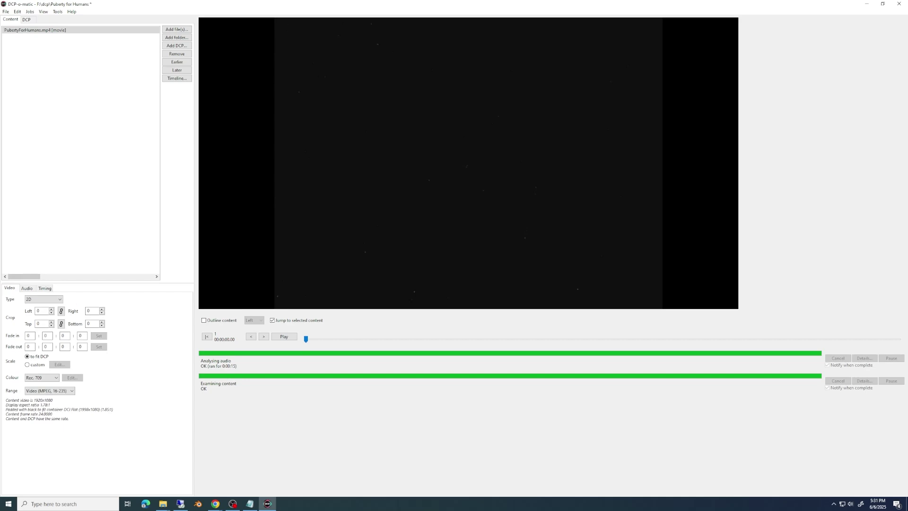
Set the DCP's content type to Short, then return to the content settings.
{"action": "left_click", "coordinate": [26, 19]}
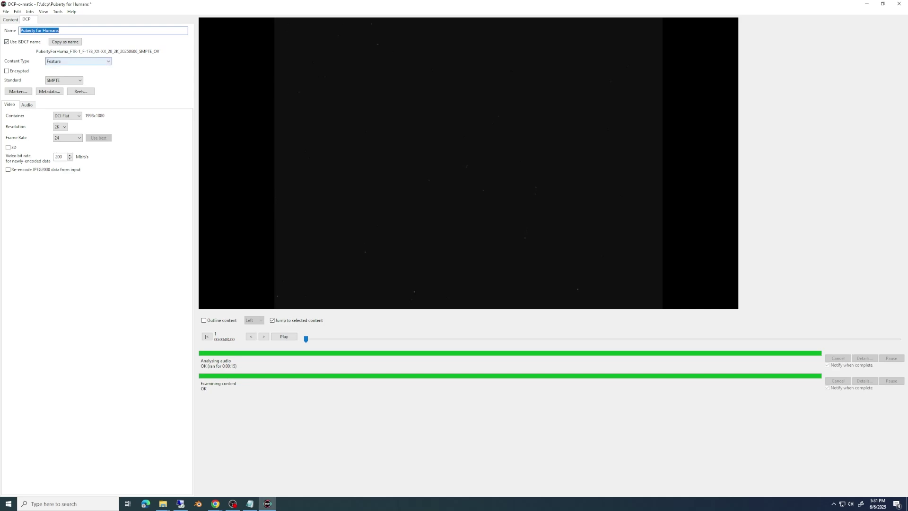
{"action": "left_click", "coordinate": [78, 61]}
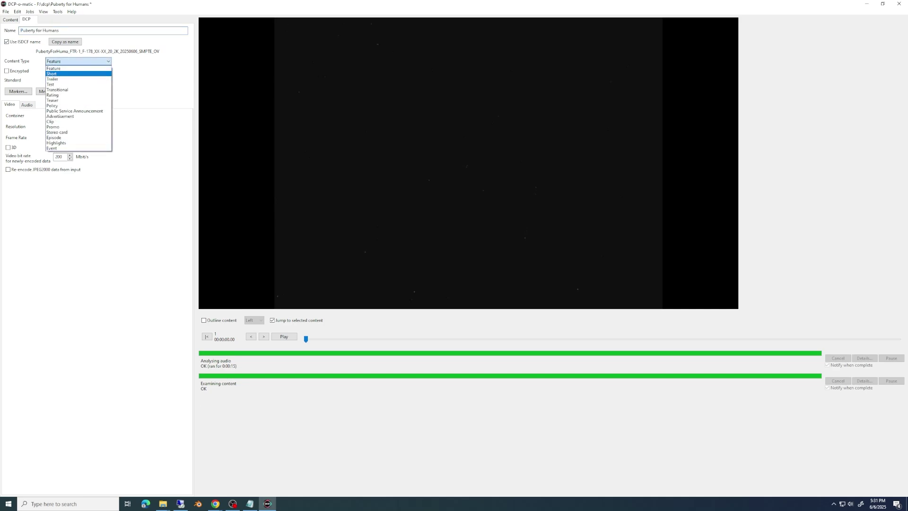
{"action": "key", "text": "Return"}
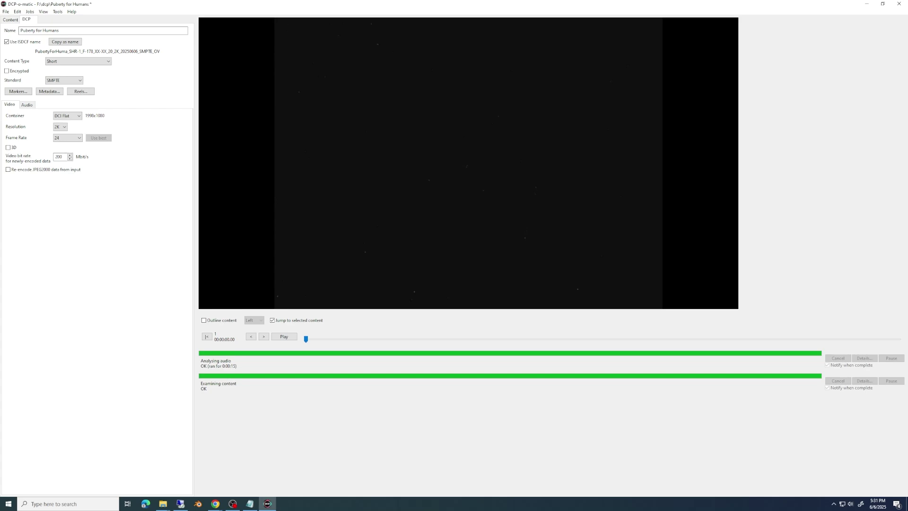
{"action": "key", "text": "alt+Down"}
{"action": "key", "text": "Return"}
{"action": "key", "text": "ctrl+shift+Tab"}
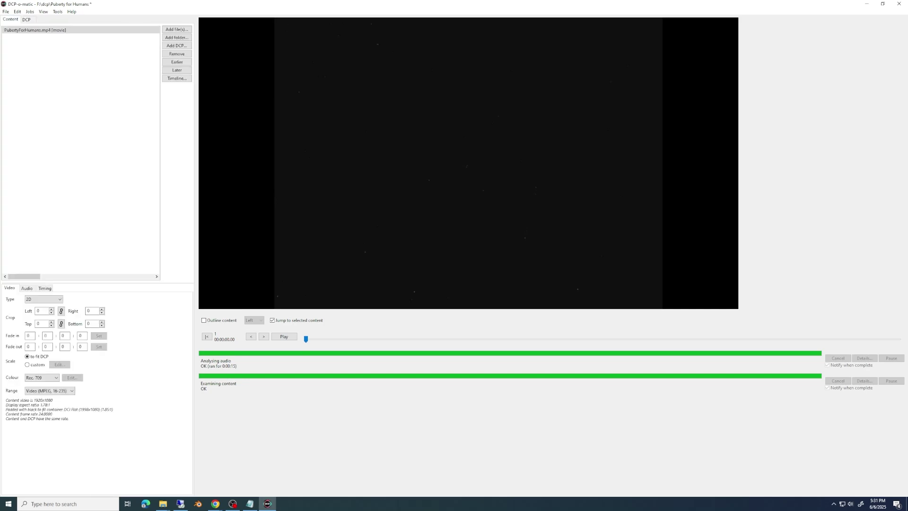
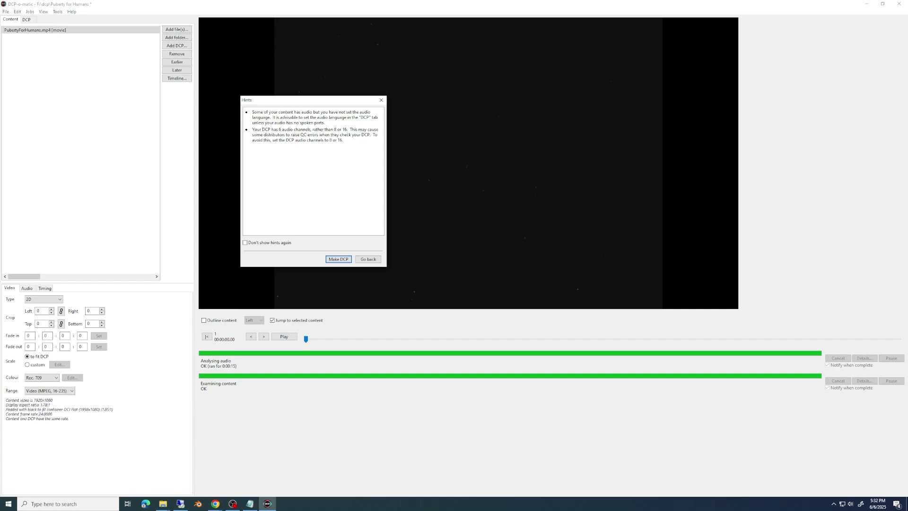
Dismiss the hints, then set the DCP's audio language to English for United States and its audio channels to 8 - 5.1/HI/VI.
{"action": "left_click", "coordinate": [381, 99]}
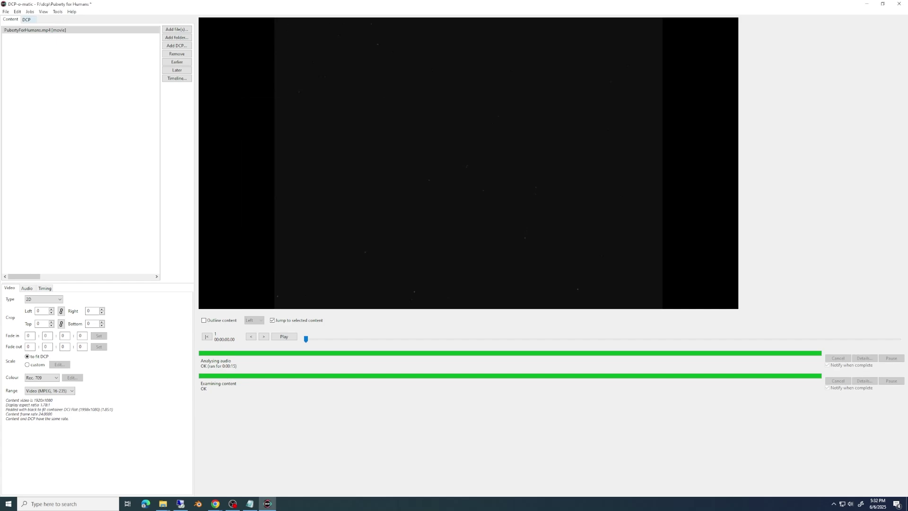
{"action": "left_click", "coordinate": [26, 20]}
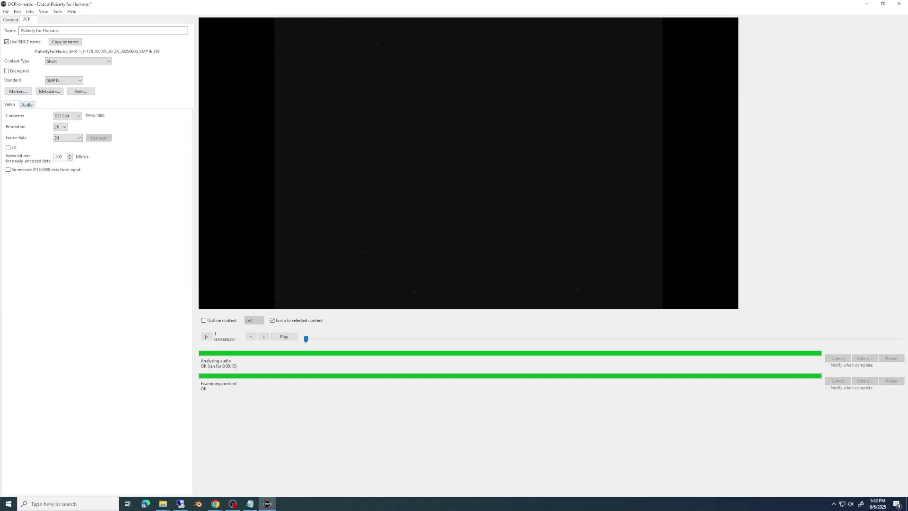
{"action": "left_click", "coordinate": [27, 104]}
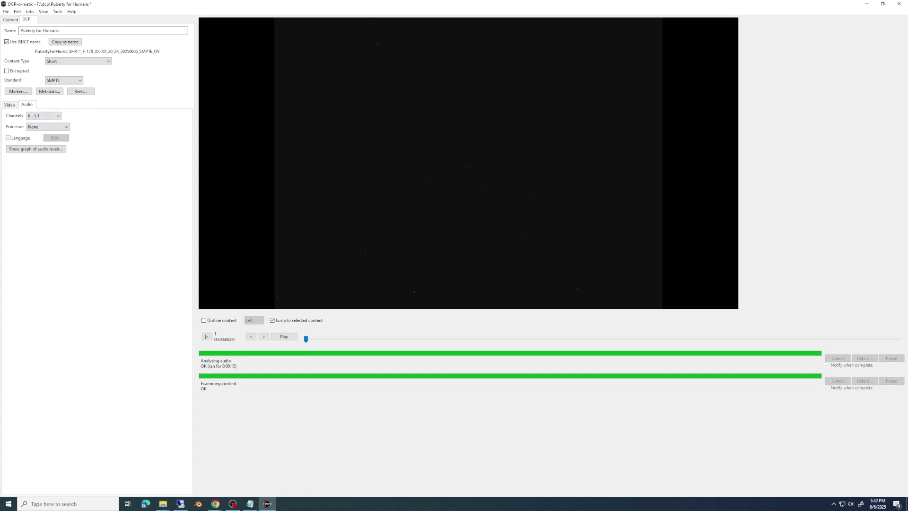
{"action": "left_click", "coordinate": [8, 138]}
{"action": "left_click", "coordinate": [62, 138]}
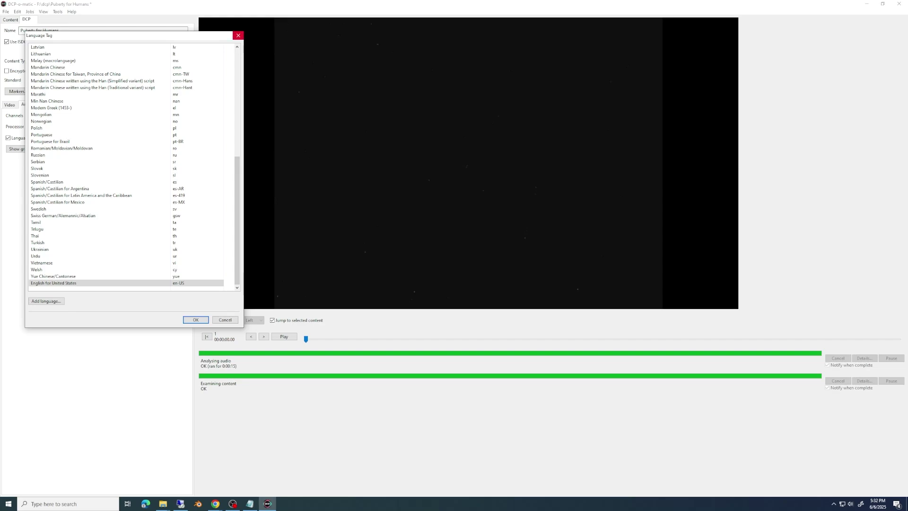
{"action": "left_click", "coordinate": [238, 35]}
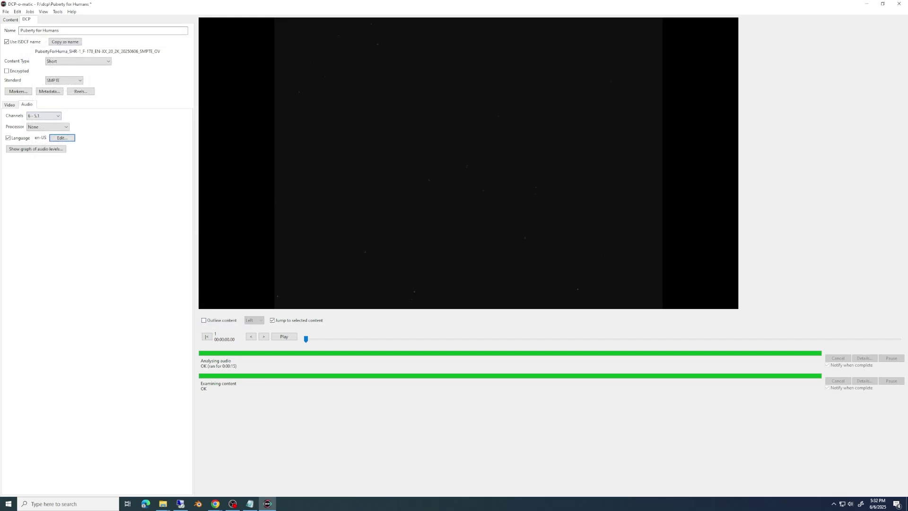
{"action": "left_click", "coordinate": [44, 116]}
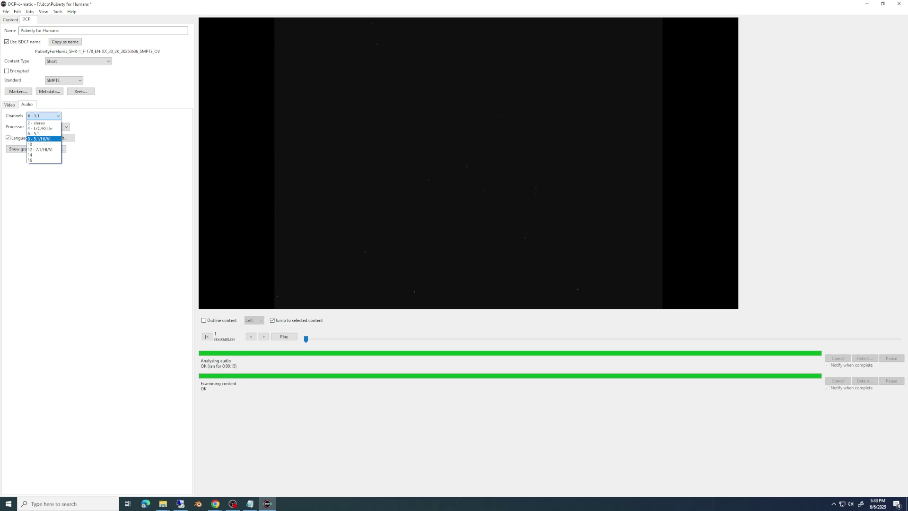
{"action": "left_click", "coordinate": [54, 138]}
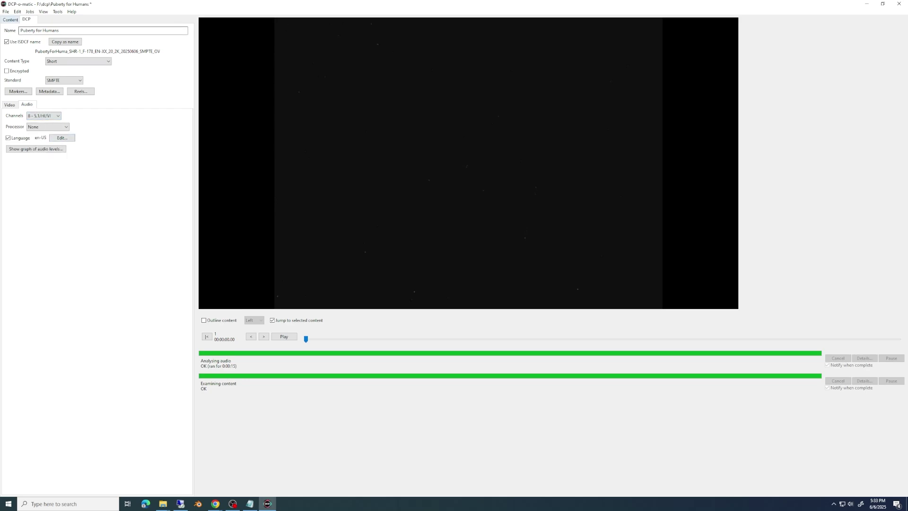
Start making the DCP from the project, proceeding past the hints check.
{"action": "left_click", "coordinate": [10, 20]}
{"action": "left_click", "coordinate": [30, 11]}
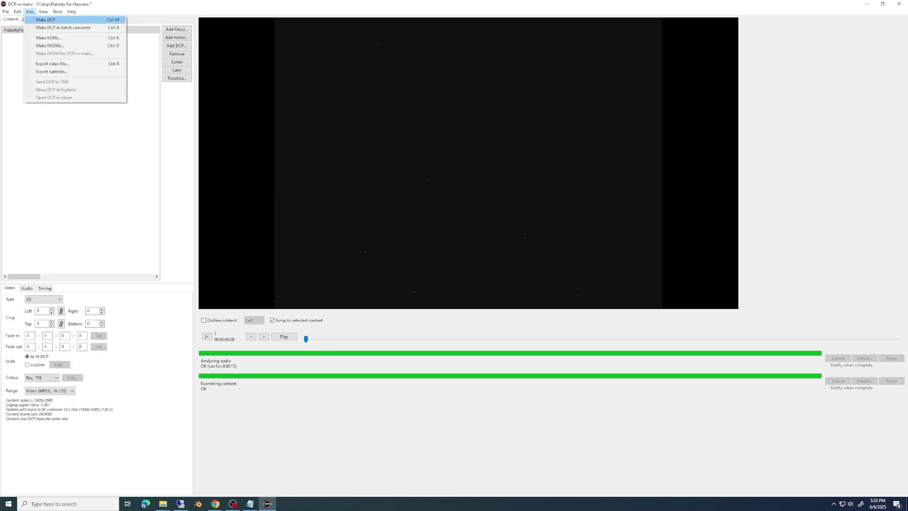
{"action": "left_click", "coordinate": [46, 19]}
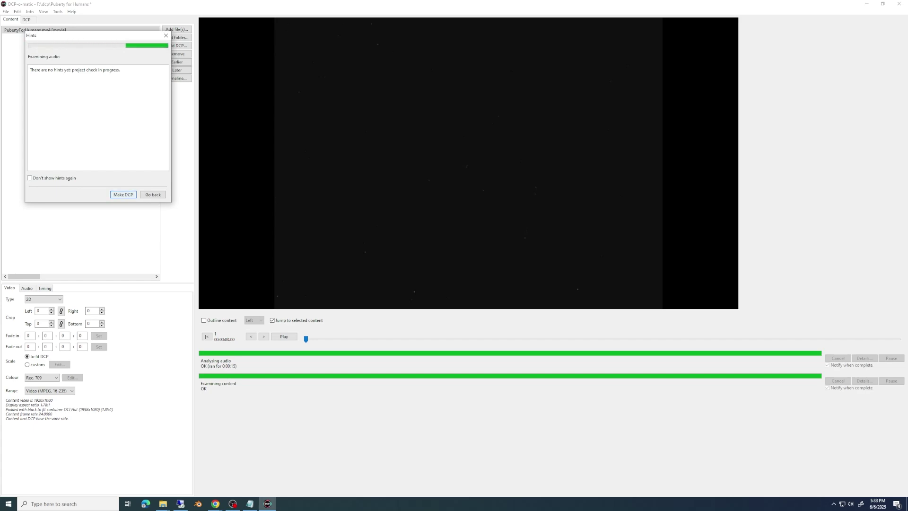
{"action": "key", "text": "Return"}
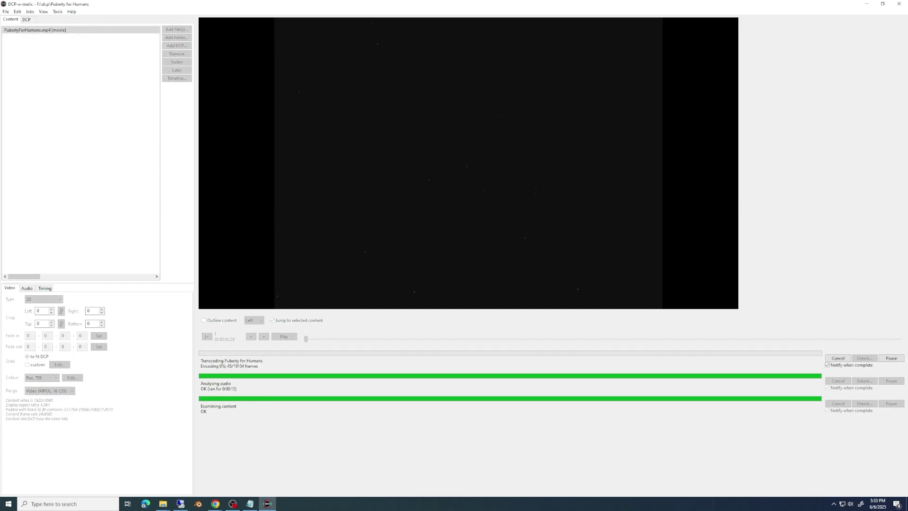
Launch DCP-o-matic 2 Encode Server on this computer and open its status window.
{"action": "key", "text": "super"}
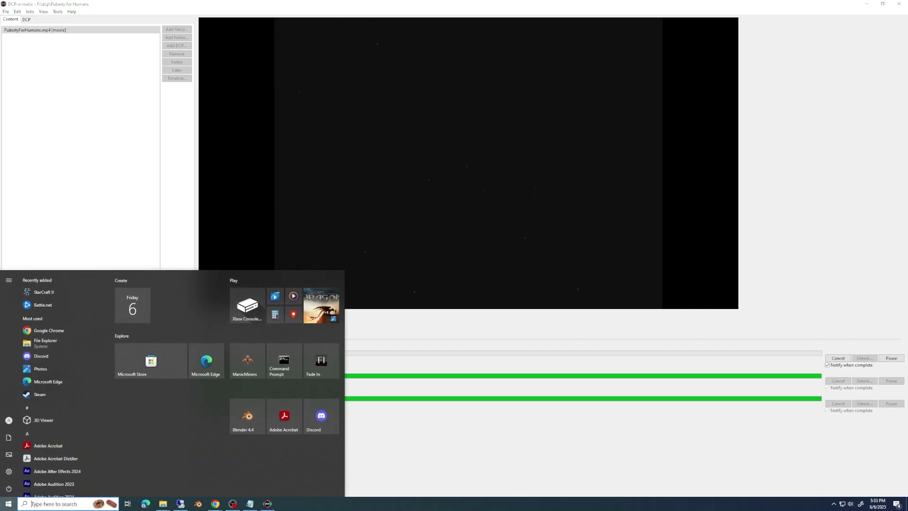
{"action": "type", "text": "dcp"}
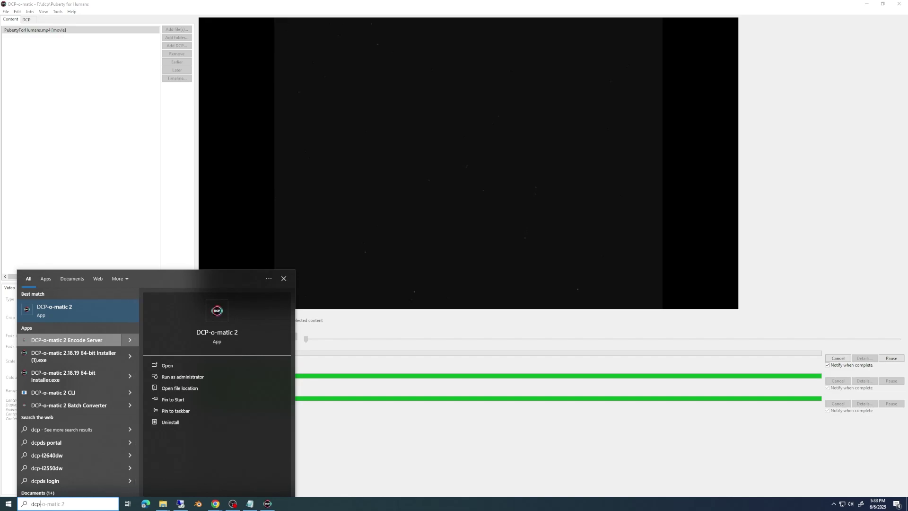
{"action": "key", "text": "Return"}
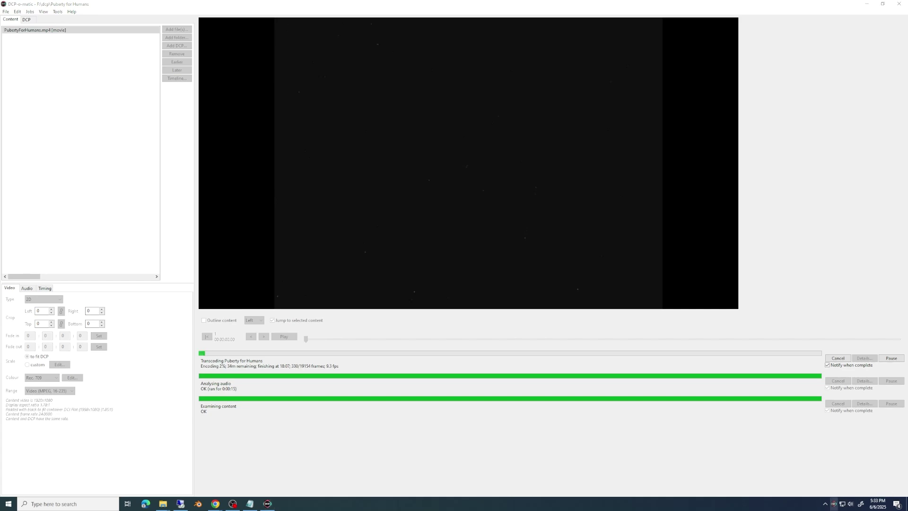
{"action": "right_click", "coordinate": [833, 504]}
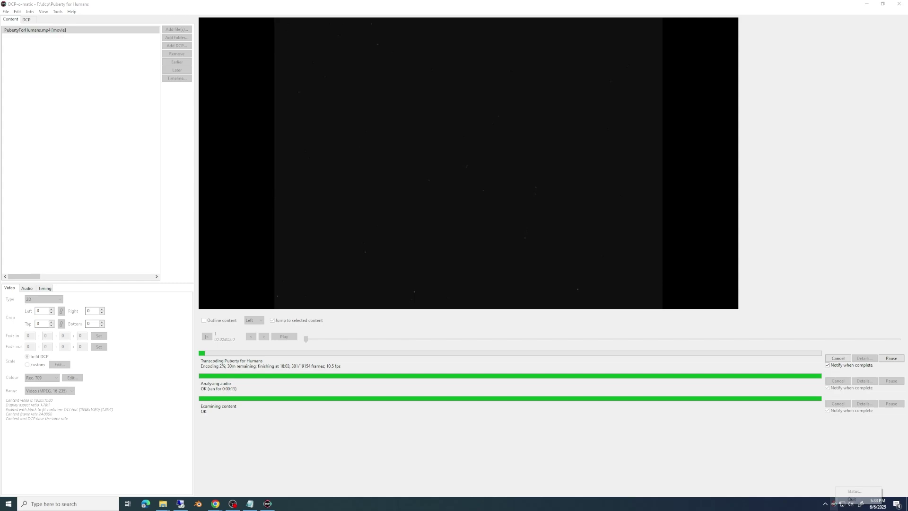
{"action": "left_click", "coordinate": [856, 491]}
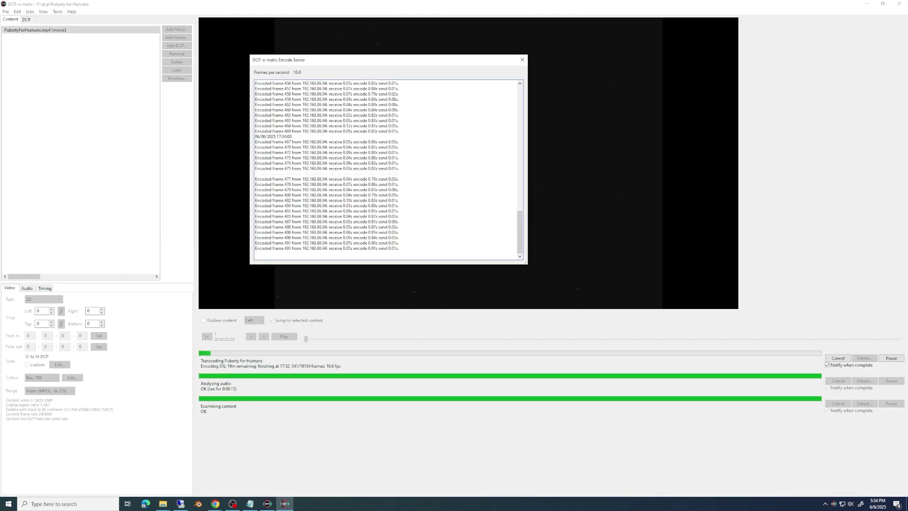
View the list of encoding servers in DCP-o-matic and check it alongside the local Encode Server's status log.
{"action": "left_click", "coordinate": [43, 11]}
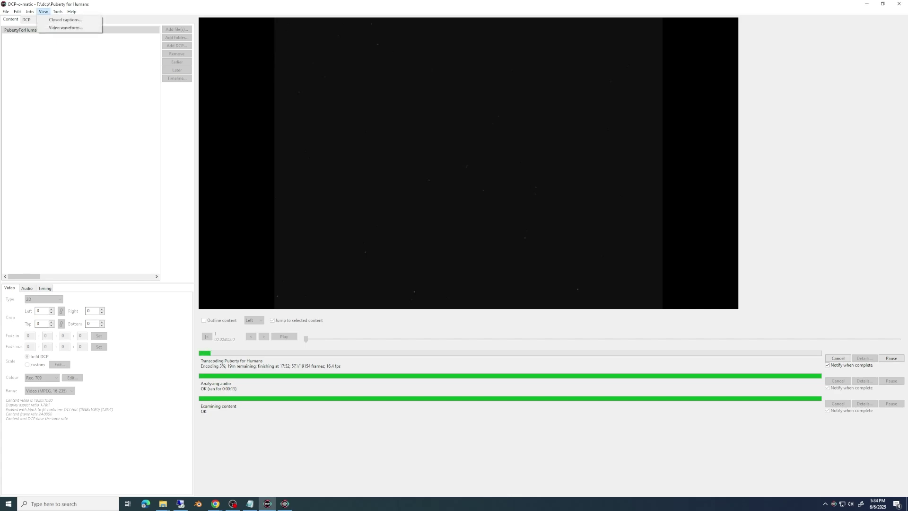
{"action": "mouse_move", "coordinate": [29, 12]}
{"action": "mouse_move", "coordinate": [58, 11]}
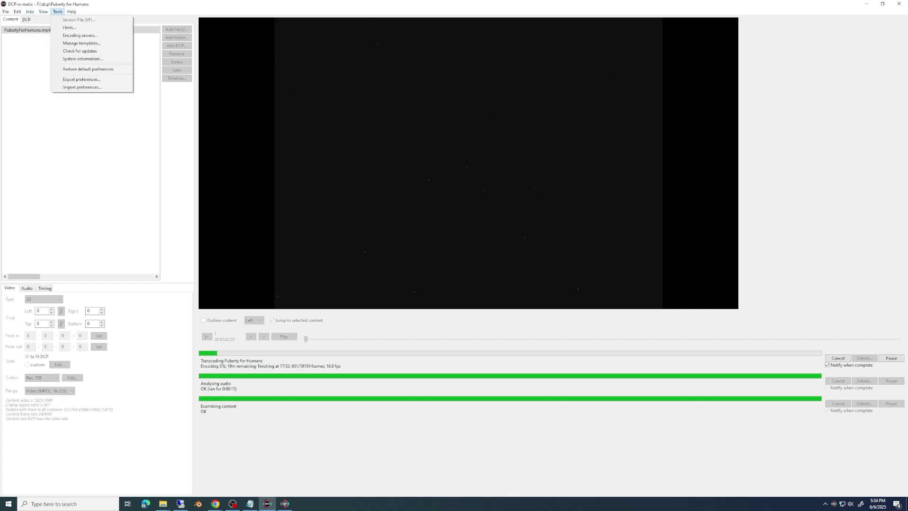
{"action": "left_click", "coordinate": [80, 35]}
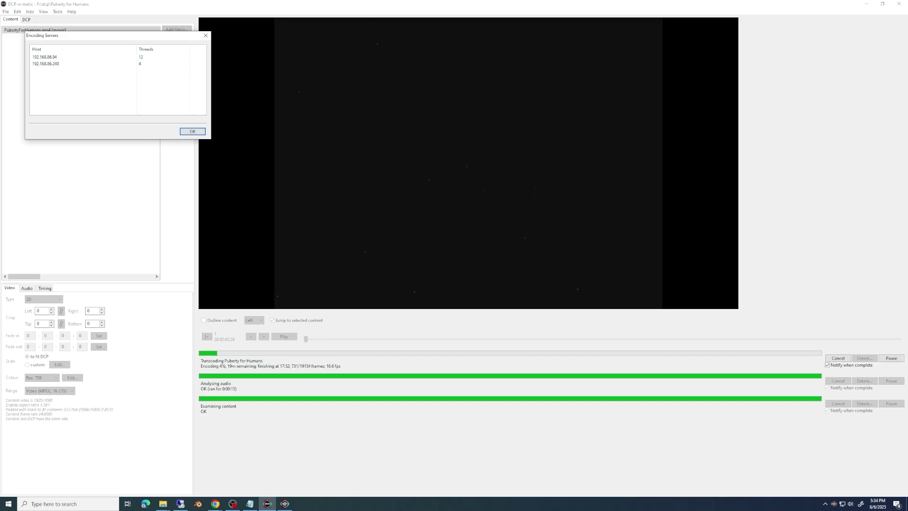
{"action": "mouse_move", "coordinate": [284, 503]}
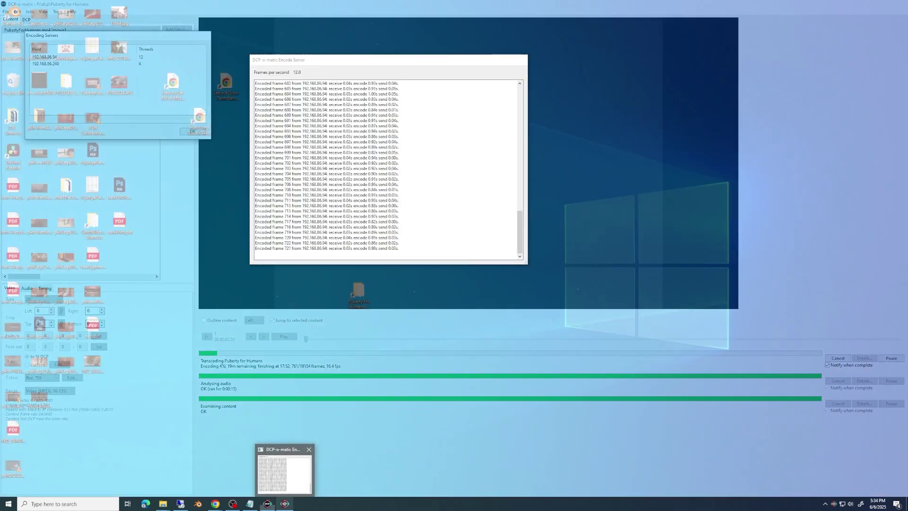
{"action": "left_click", "coordinate": [283, 470]}
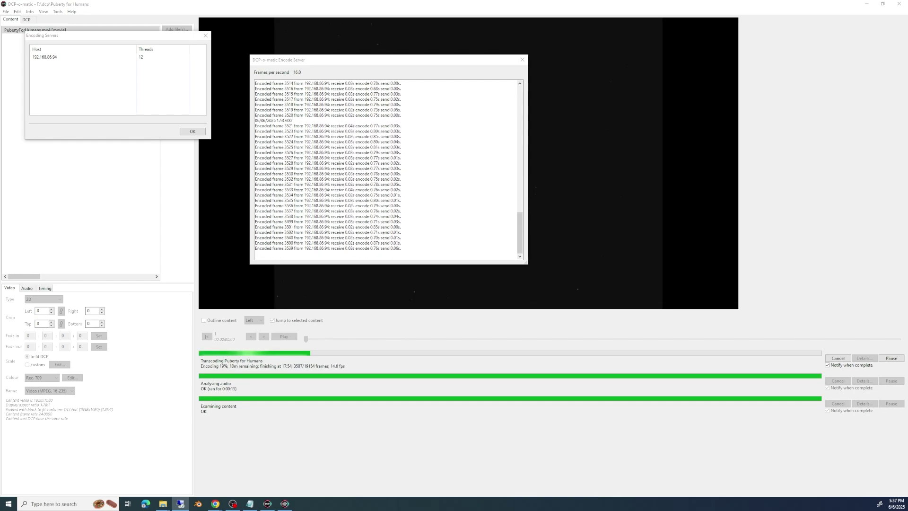
Start DCP-o-matic 2 Encode Server on the remote Linux machine through Remote Desktop Connection, then minimize the remote session.
{"action": "left_click_drag", "start_coordinate": [539, 510], "coordinate": [547, 79]}
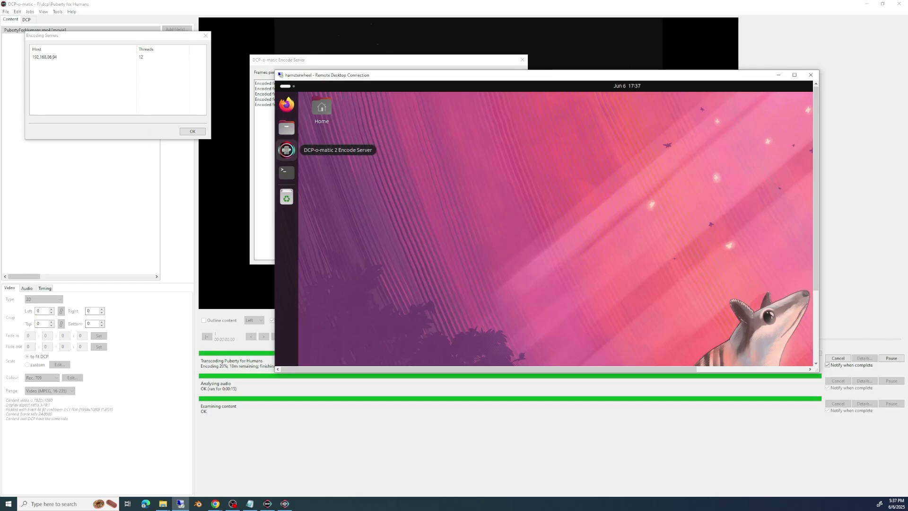
{"action": "left_click", "coordinate": [287, 149]}
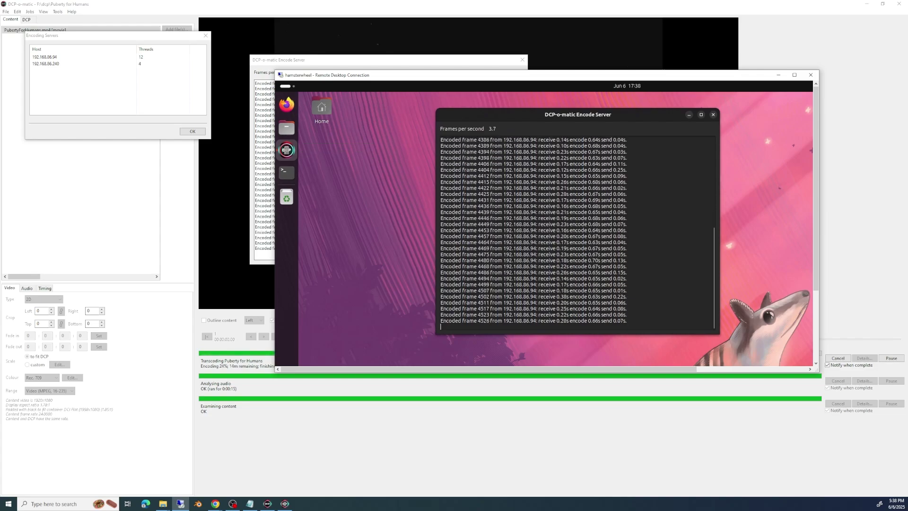
{"action": "left_click", "coordinate": [779, 75]}
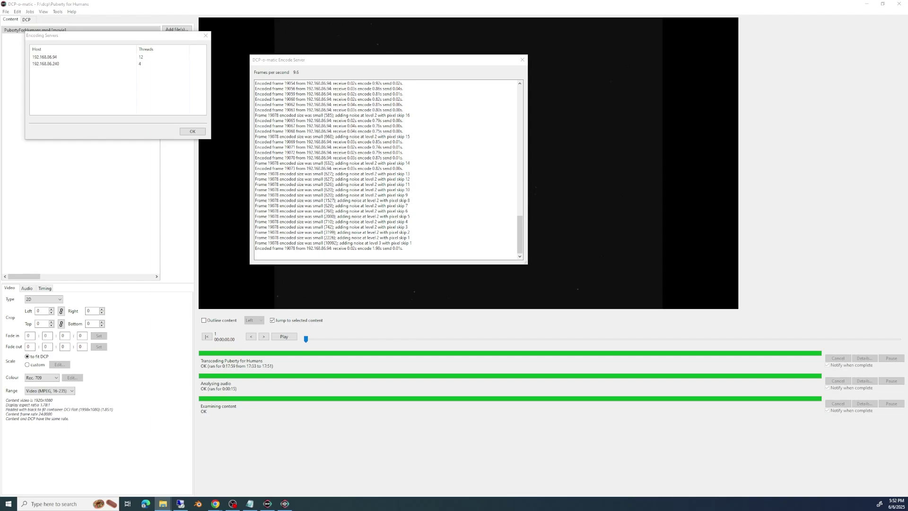
In File Explorer, open the Puberty for Humans project folder and examine the generated PubertyForHuma_SHR-1_F-178_EN-XX_20_2K_20250606_SMPTE_OV DCP folder's files and size.
{"action": "left_click", "coordinate": [163, 503]}
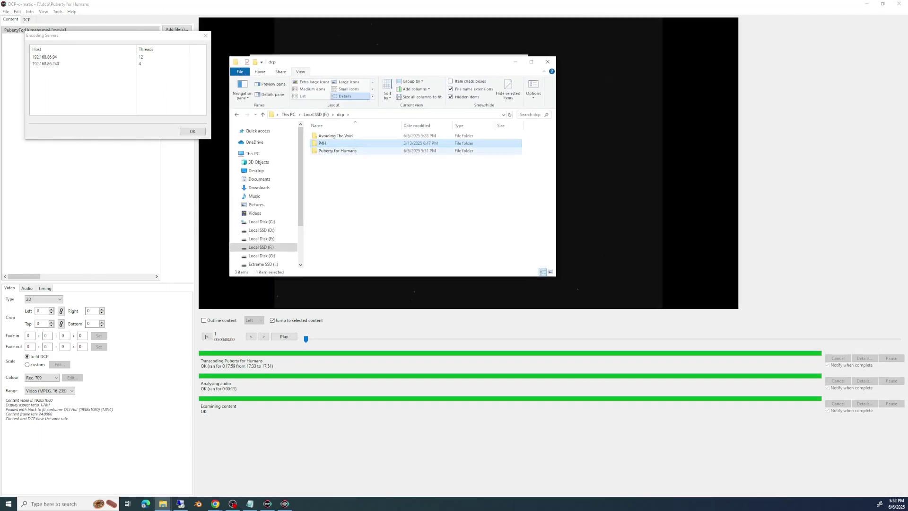
{"action": "left_click", "coordinate": [337, 150]}
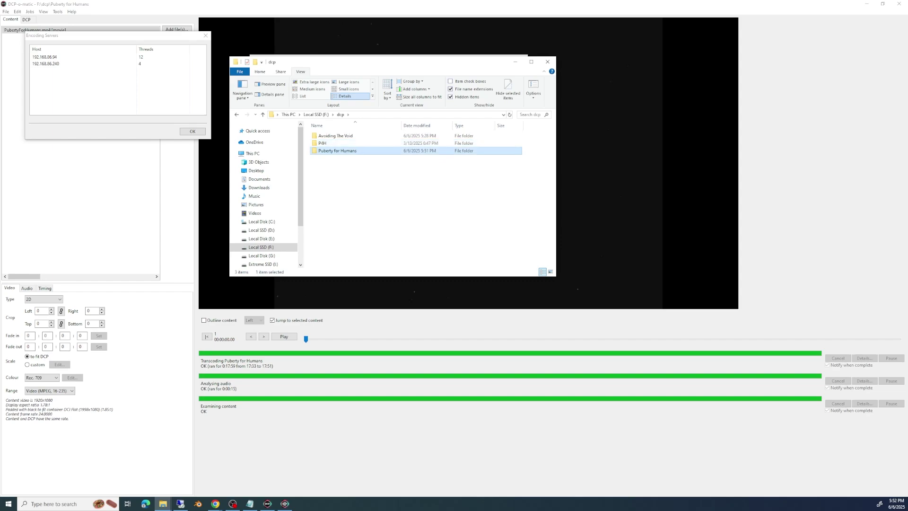
{"action": "key", "text": "Return"}
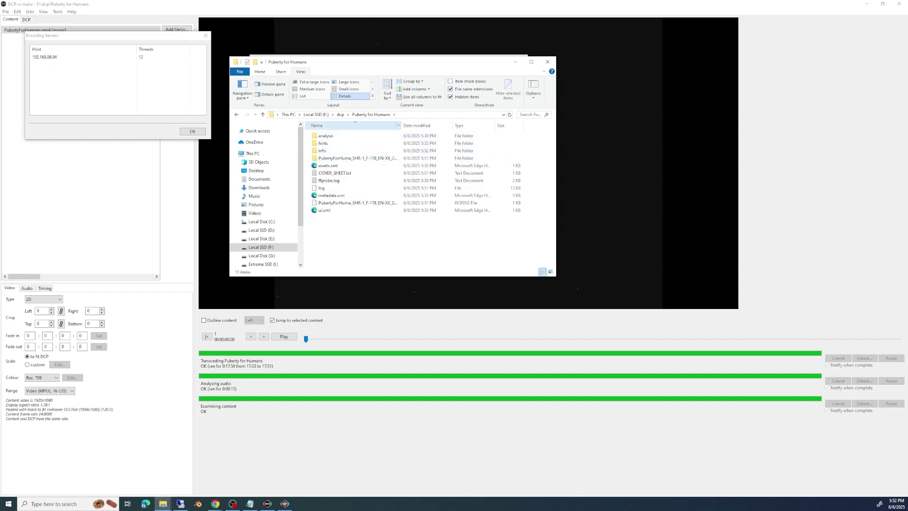
{"action": "left_click_drag", "start_coordinate": [400, 125], "coordinate": [451, 126]}
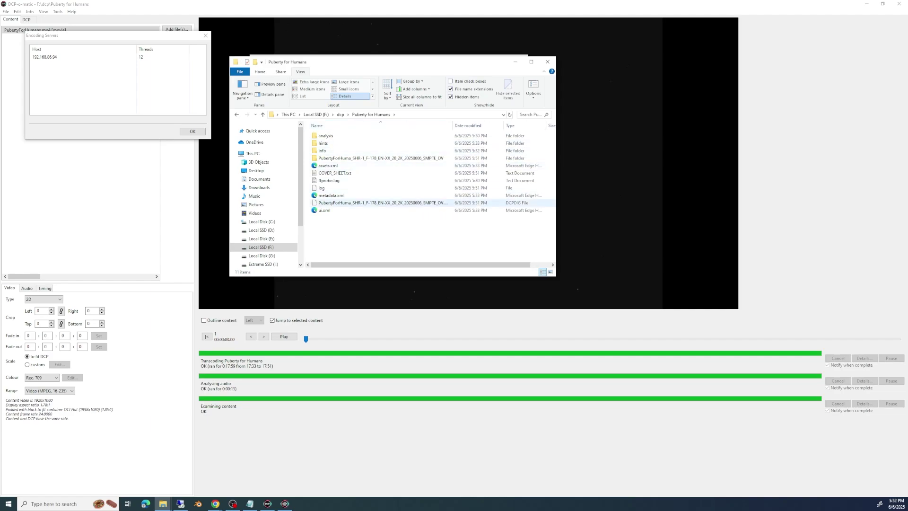
{"action": "left_click", "coordinate": [369, 158]}
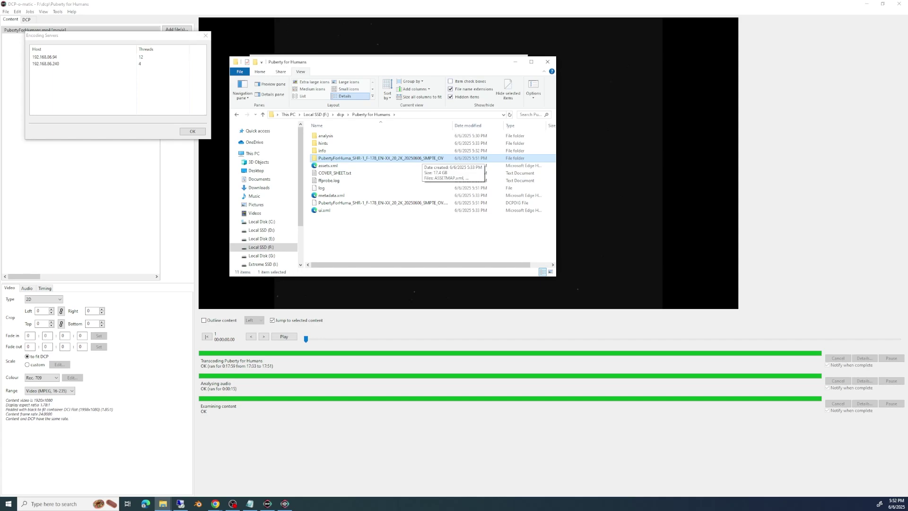
{"action": "key", "text": "Return"}
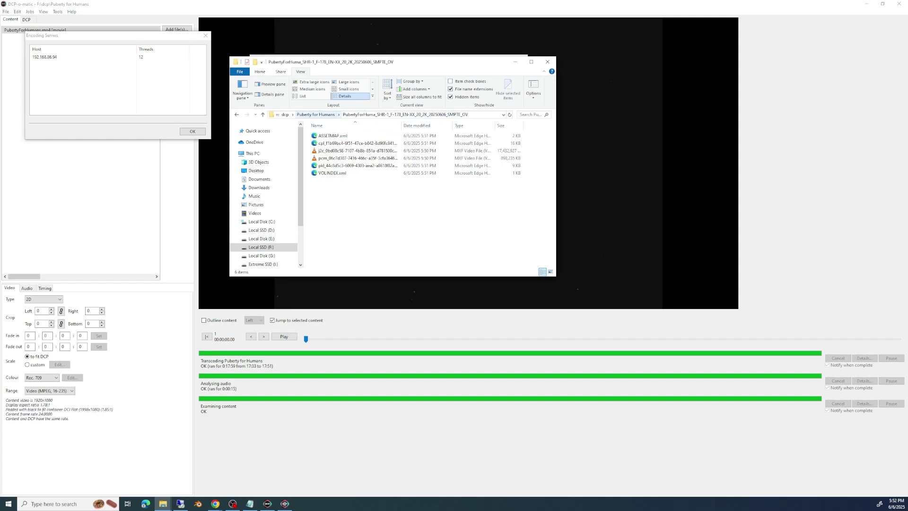
{"action": "left_click", "coordinate": [316, 114]}
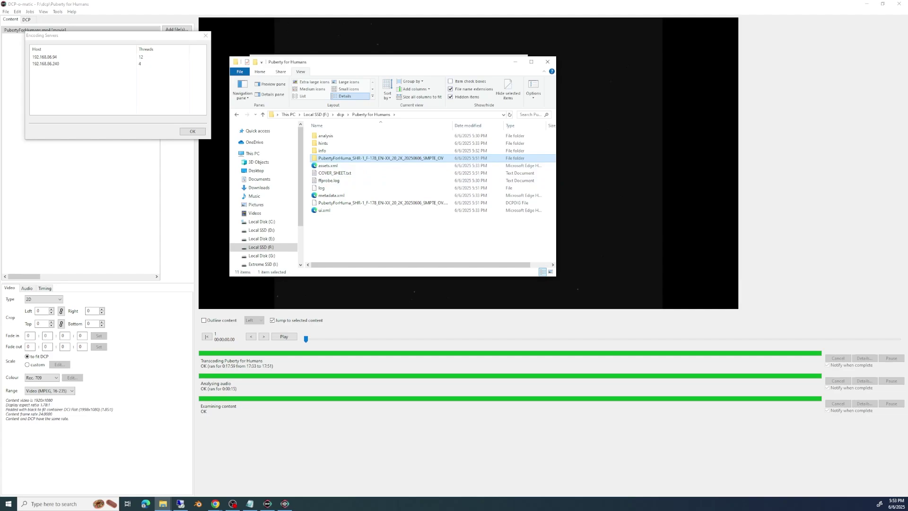
{"action": "mouse_move", "coordinate": [366, 158]}
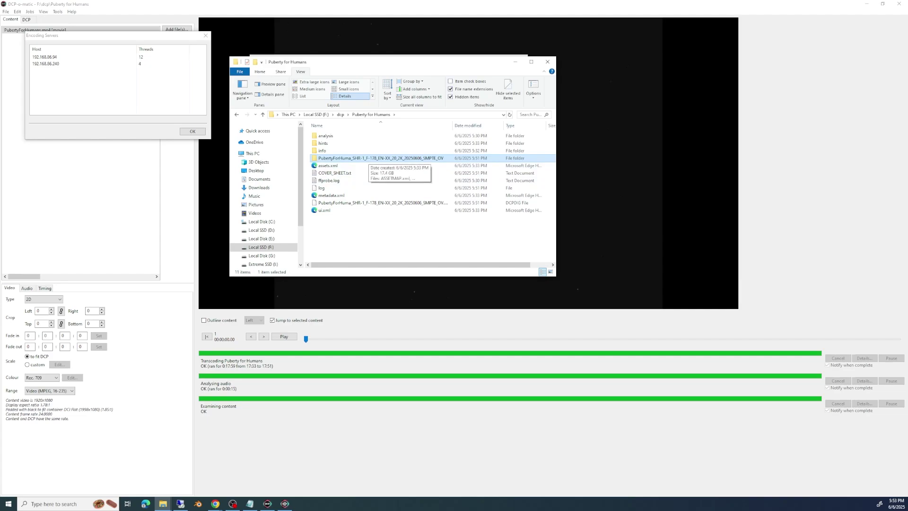